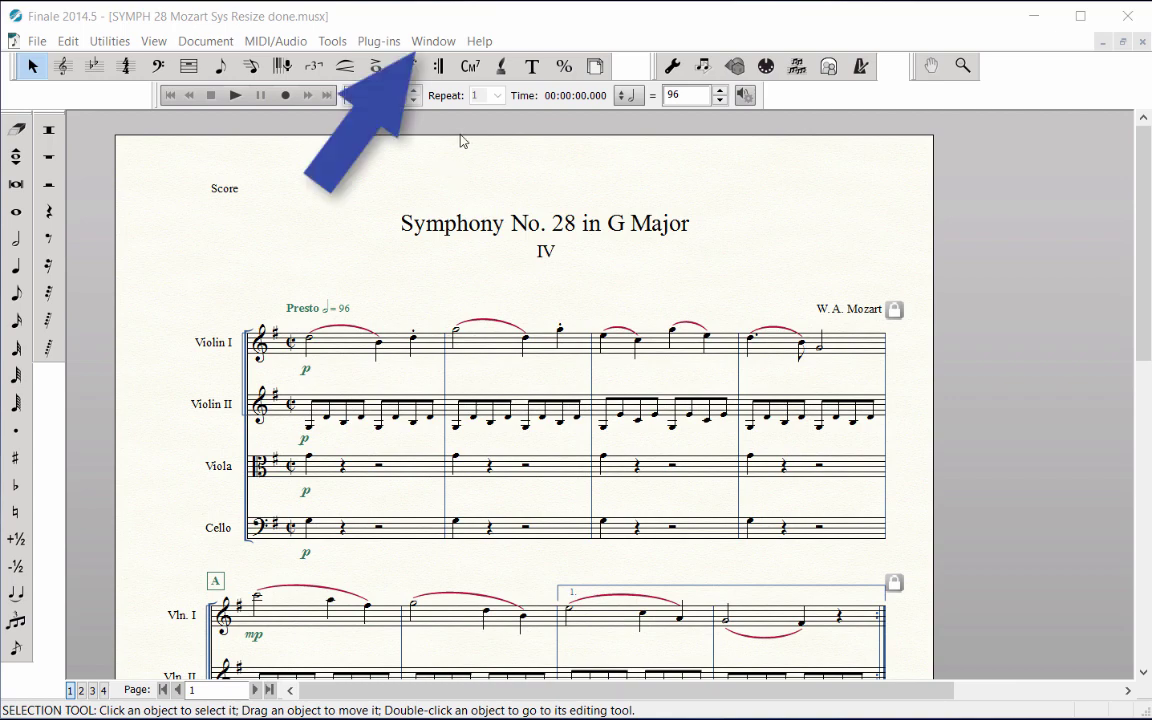
# Open the Score Manager from the Window menu to view Mozart's Symphony No. 28 file info.
pyautogui.click(452, 46)
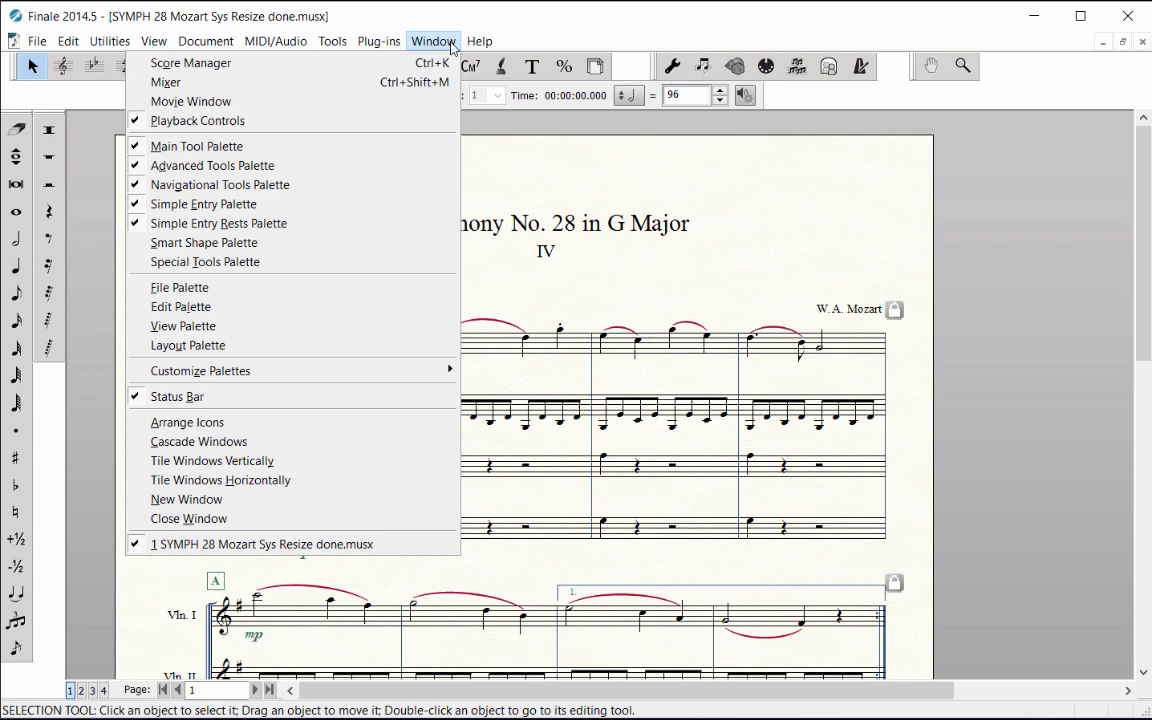
pyautogui.click(404, 63)
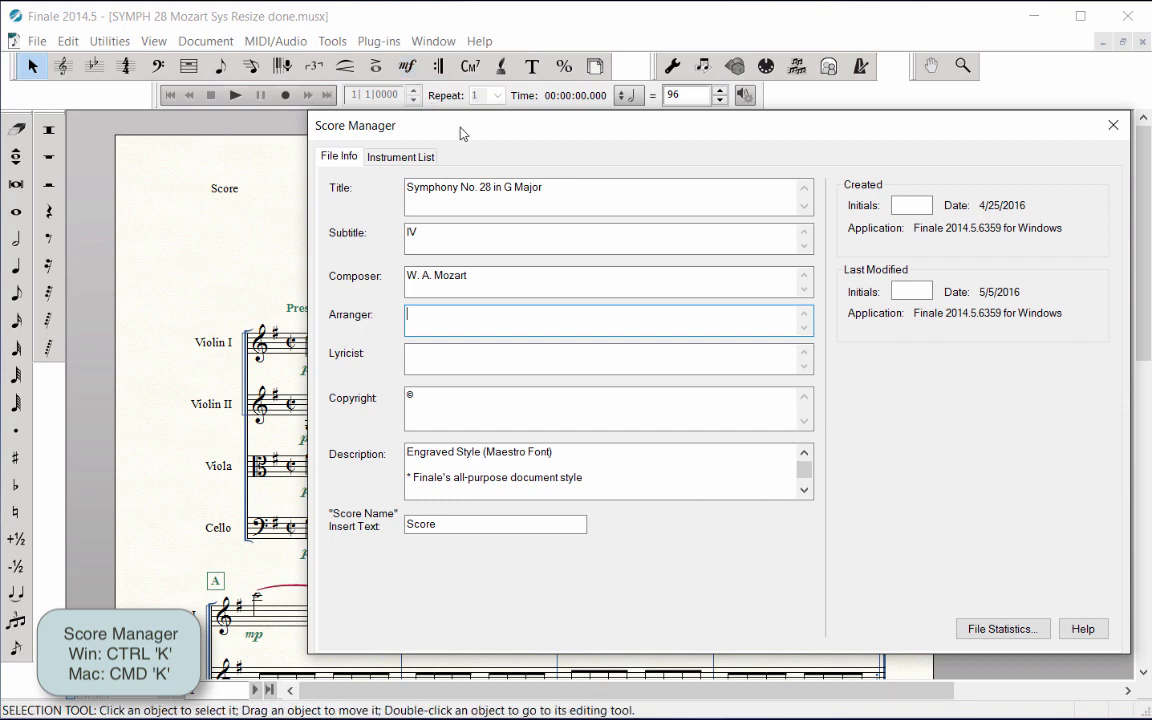
# Switch the Score Manager to its Instrument List tab.
pyautogui.click(343, 160)
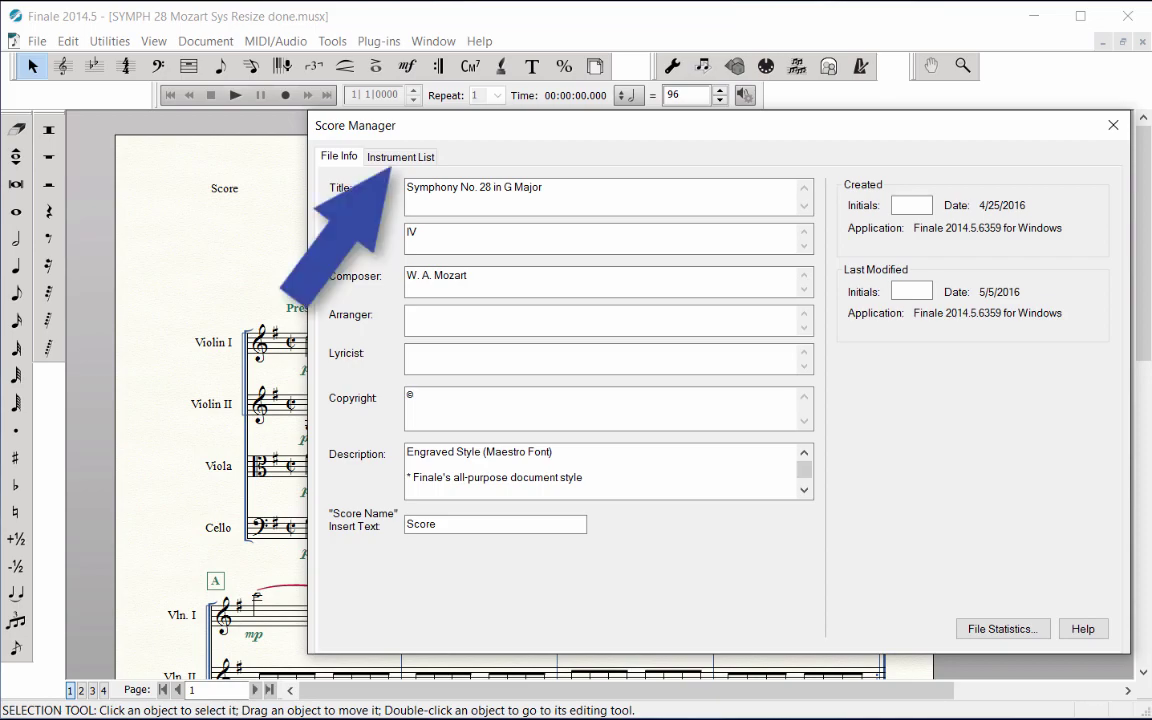
# Select Violin I, toggle its solo on and off, and show its playback device choices.
pyautogui.click(425, 159)
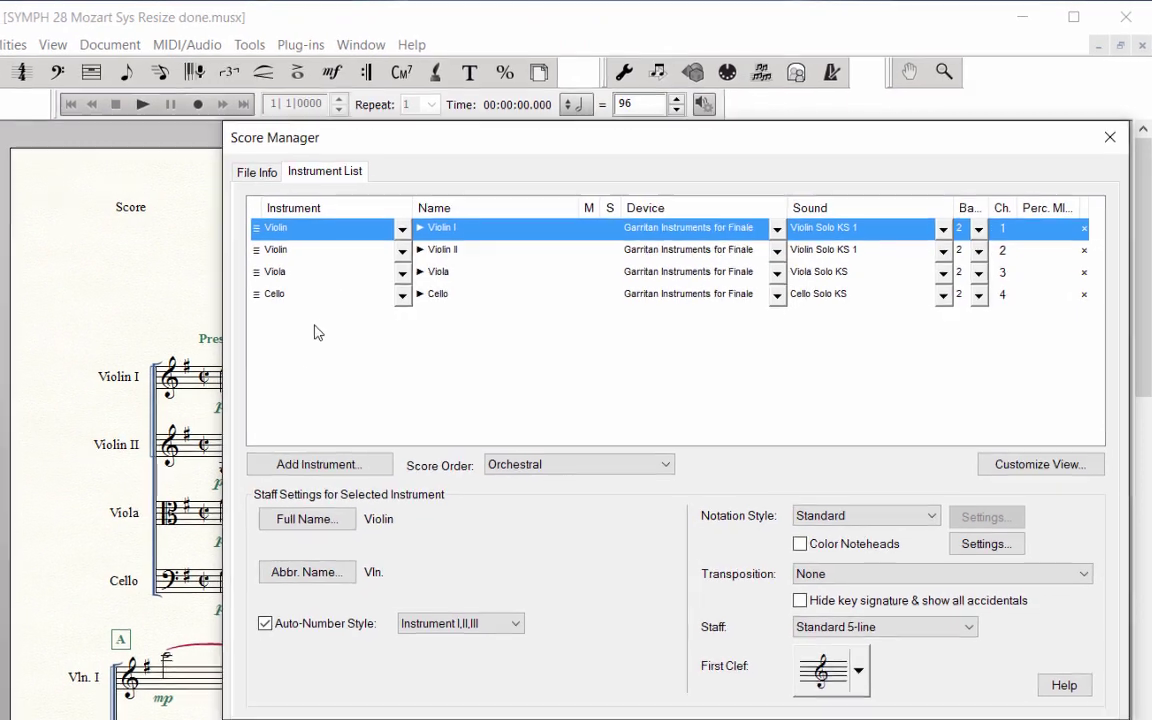
pyautogui.click(330, 378)
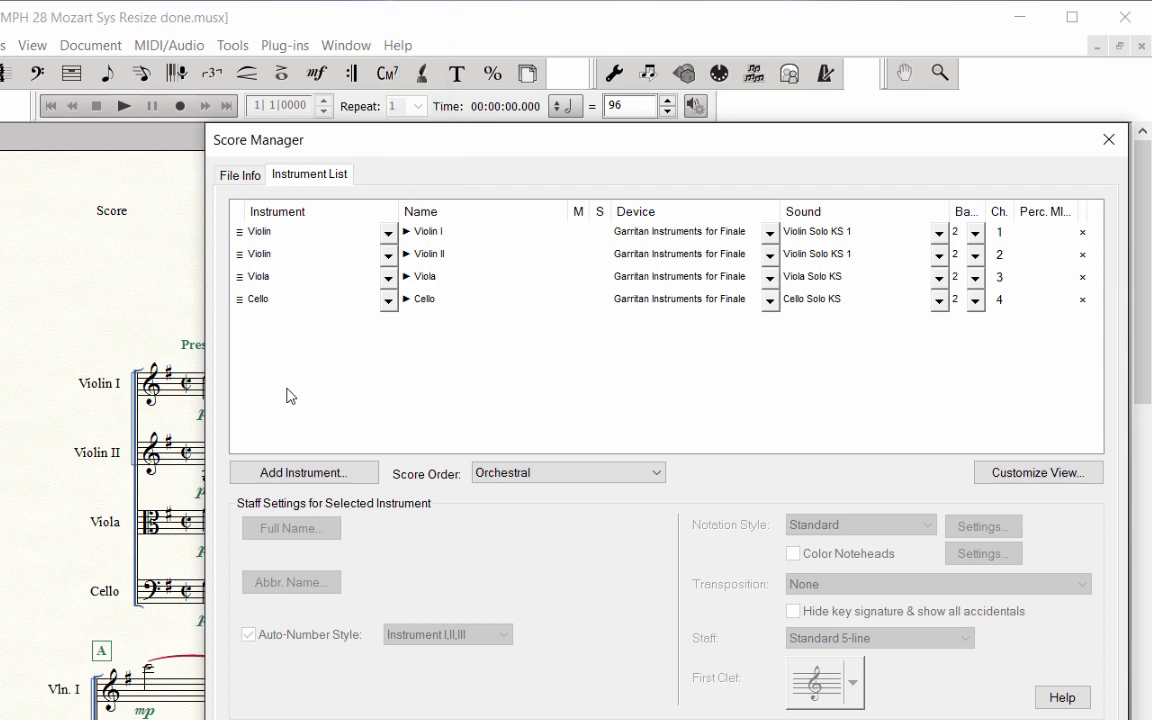
pyautogui.click(581, 240)
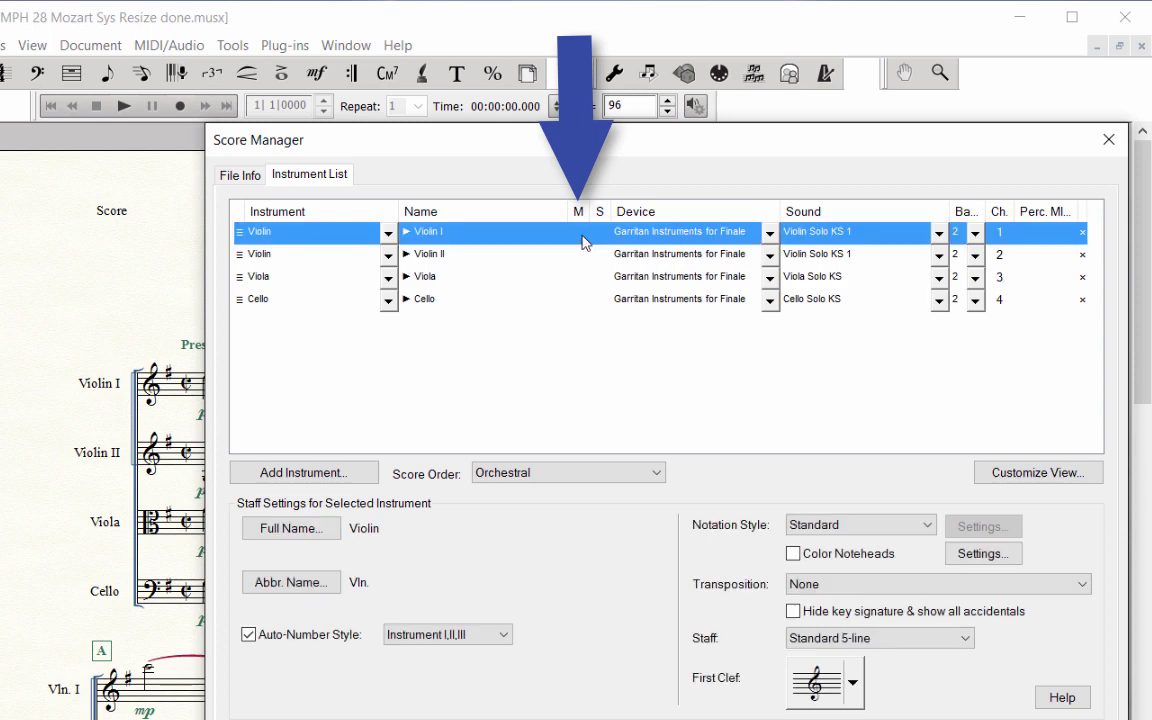
pyautogui.click(602, 236)
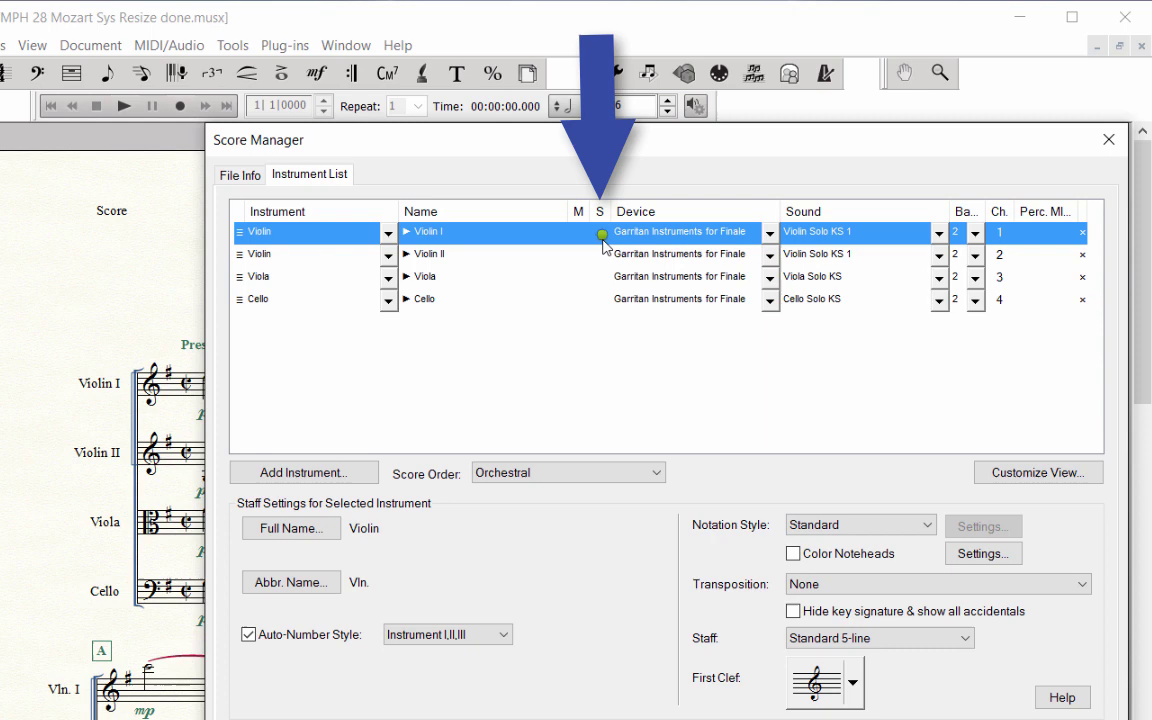
pyautogui.click(602, 236)
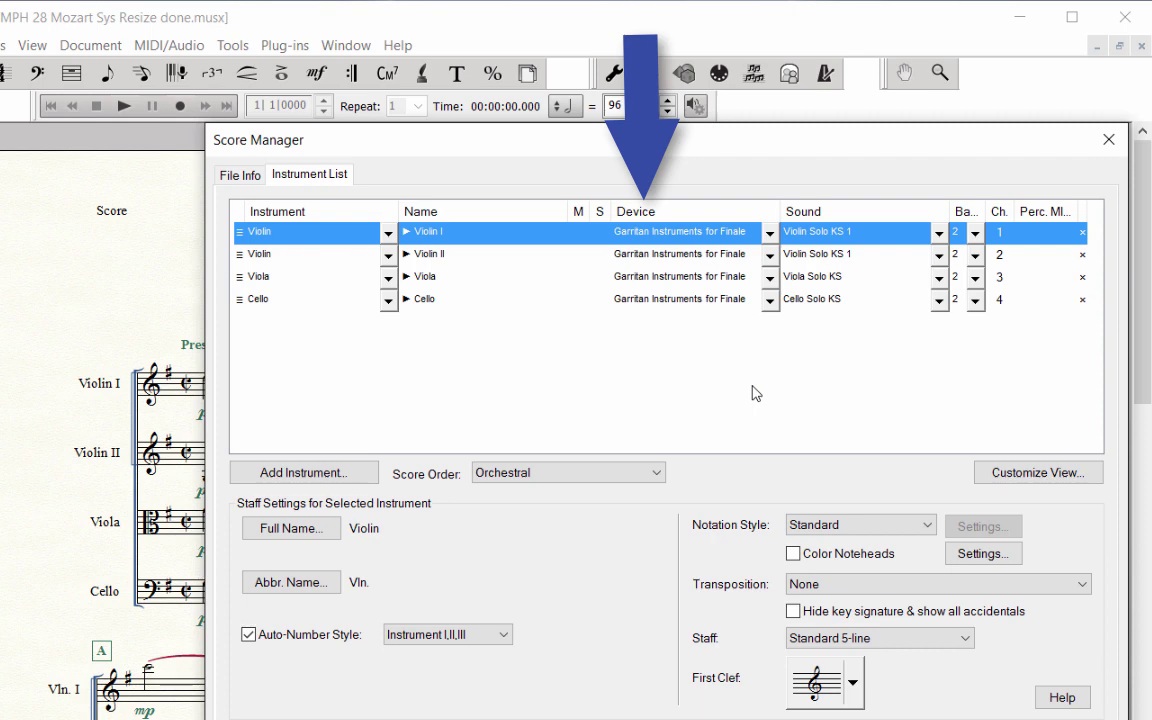
pyautogui.click(700, 232)
pyautogui.click(770, 232)
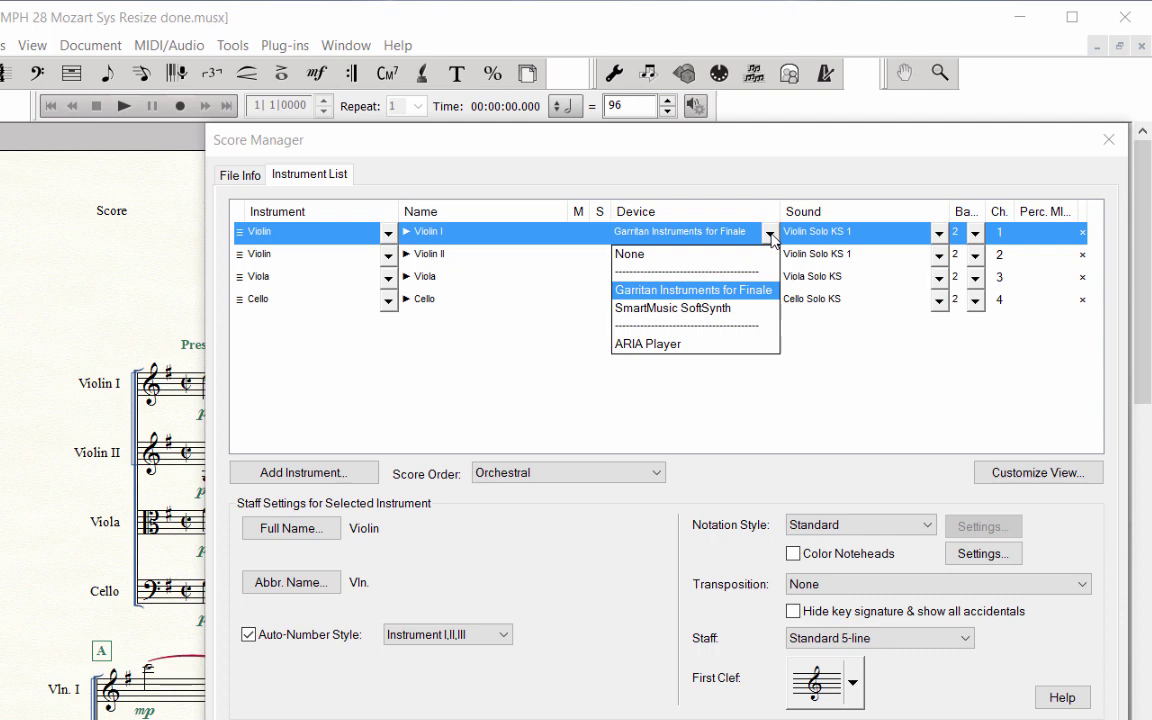
pyautogui.click(770, 232)
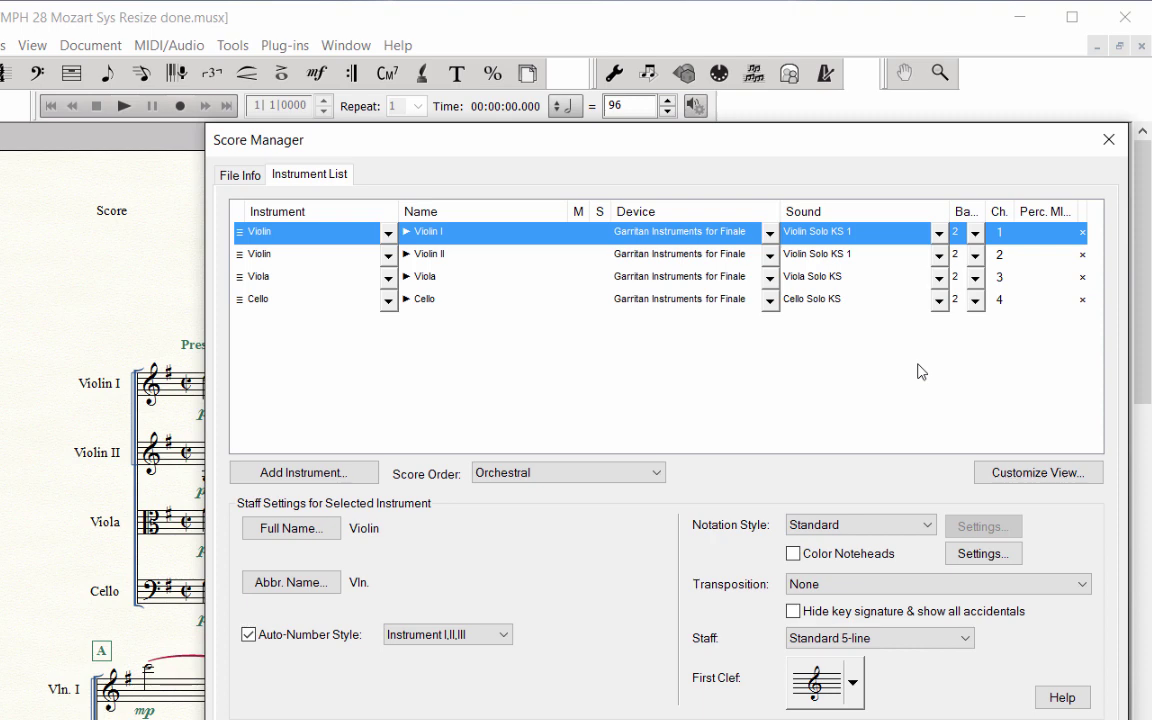
pyautogui.click(939, 233)
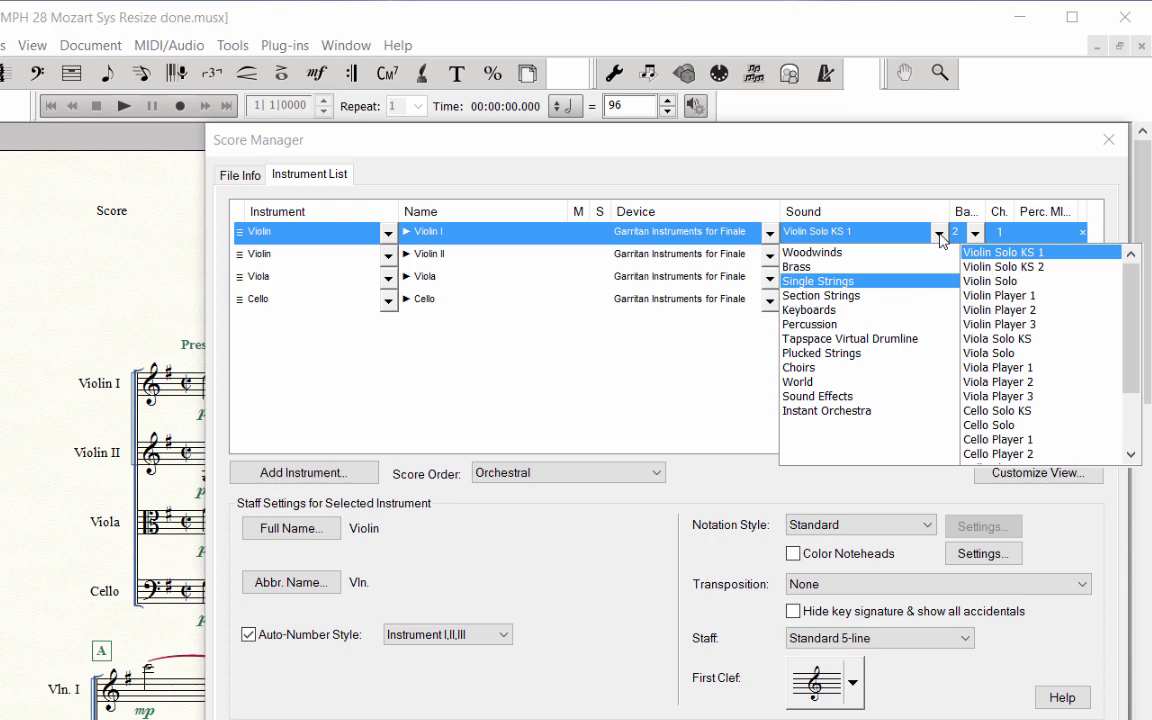
pyautogui.click(940, 237)
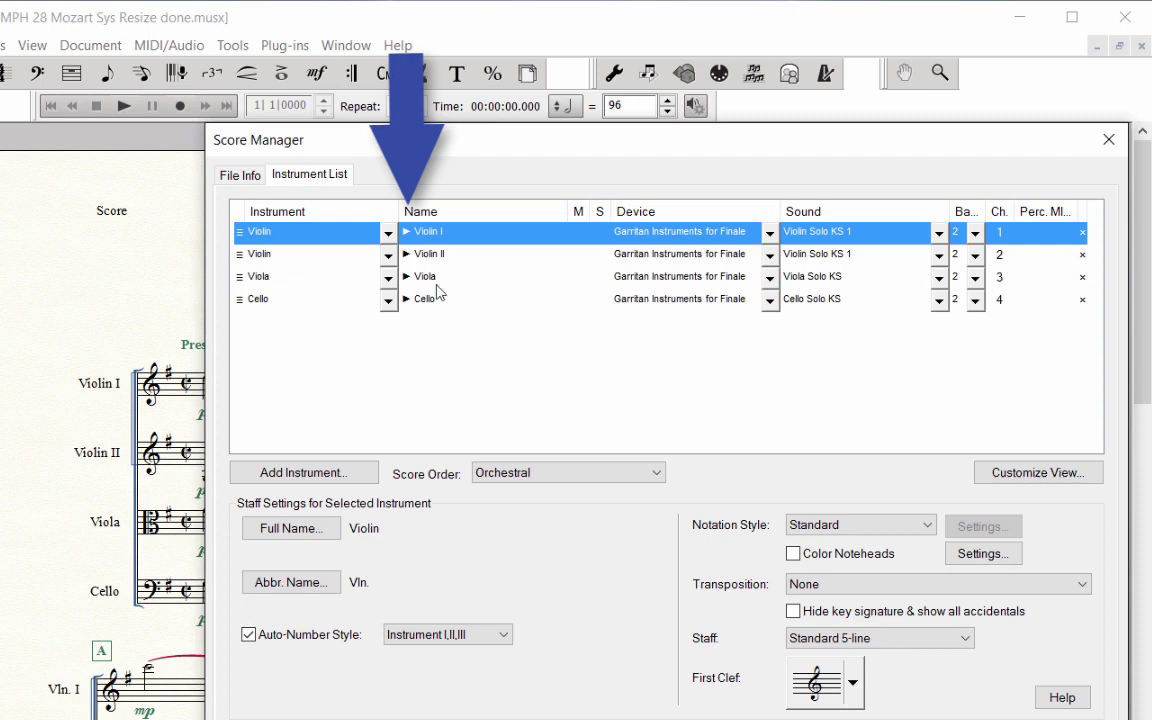
# Expand and collapse Violin I's layer rows, then check the column display options.
pyautogui.click(406, 232)
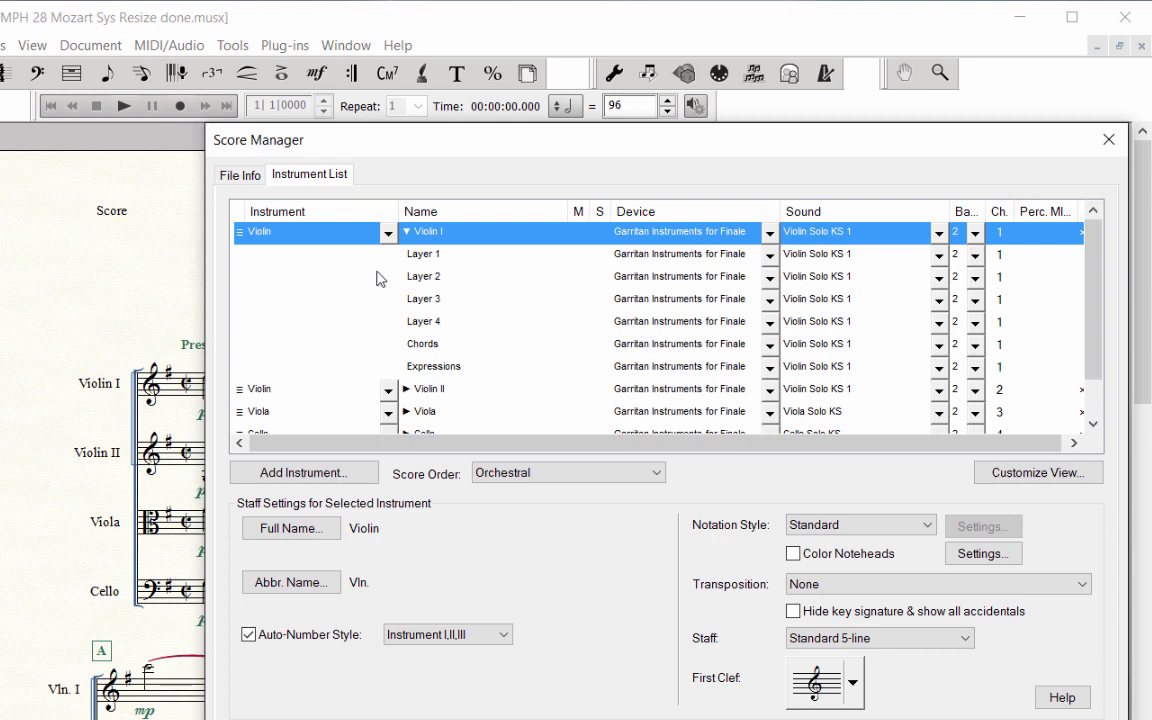
pyautogui.click(406, 237)
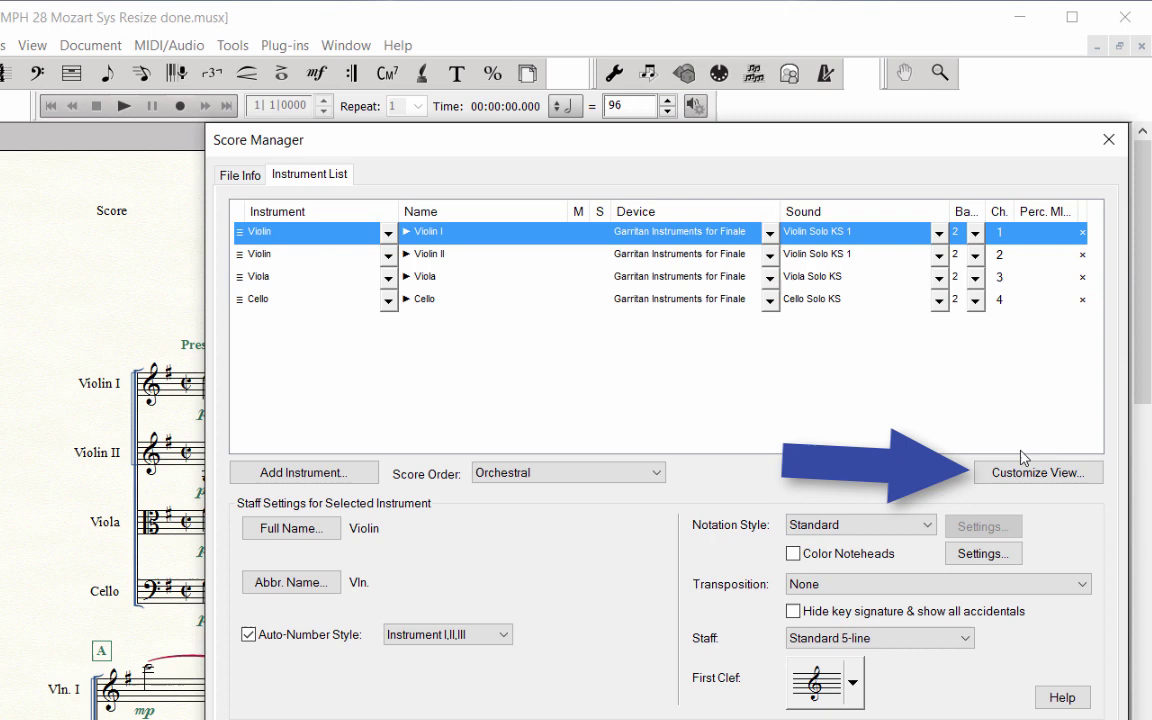
pyautogui.click(1085, 476)
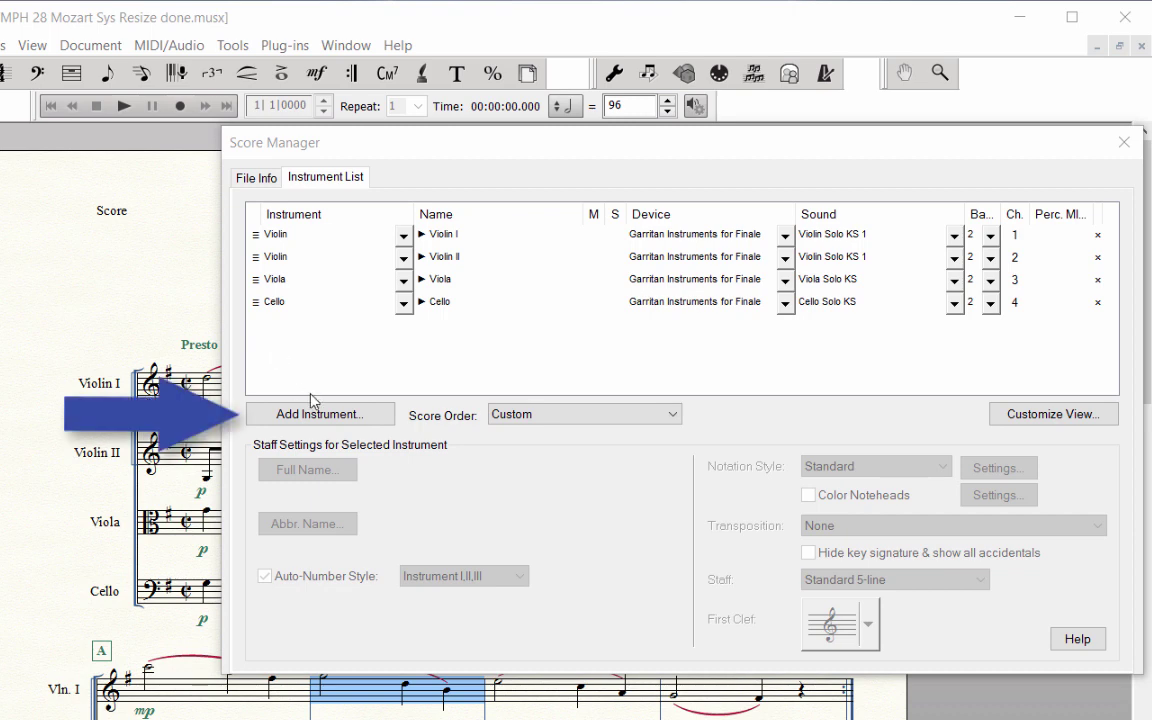
# Add a Double Bass staff from the instrument chooser.
pyautogui.click(364, 416)
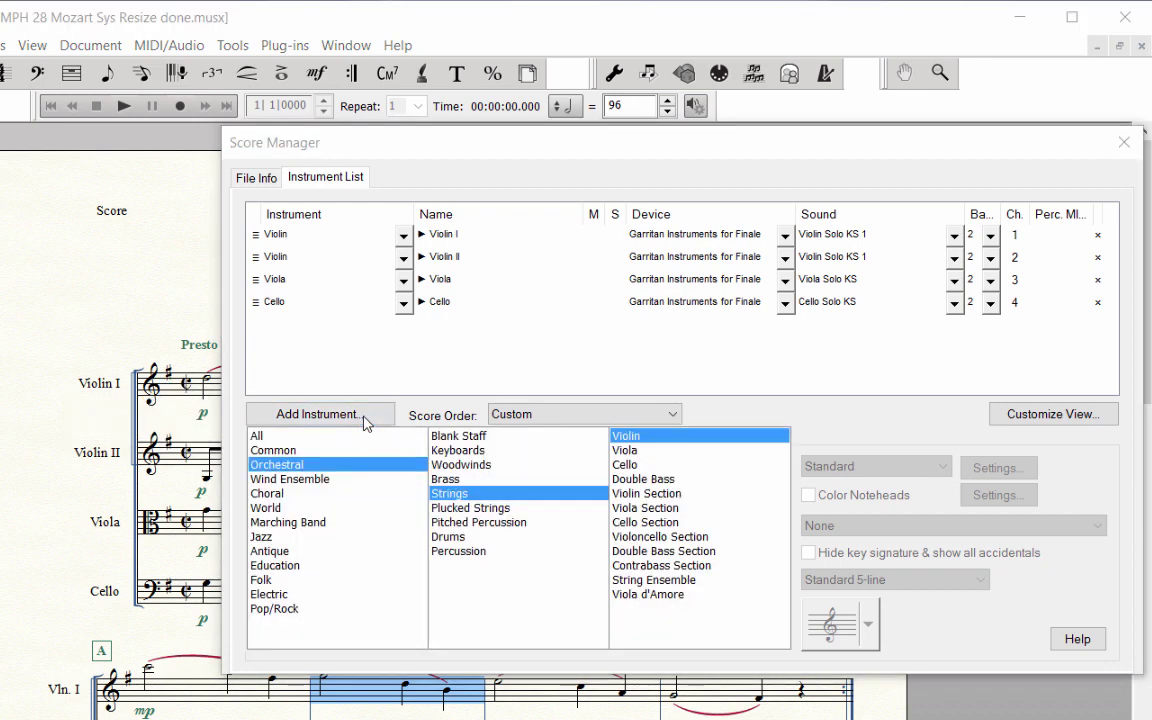
pyautogui.click(336, 466)
pyautogui.click(470, 493)
pyautogui.doubleClick(651, 480)
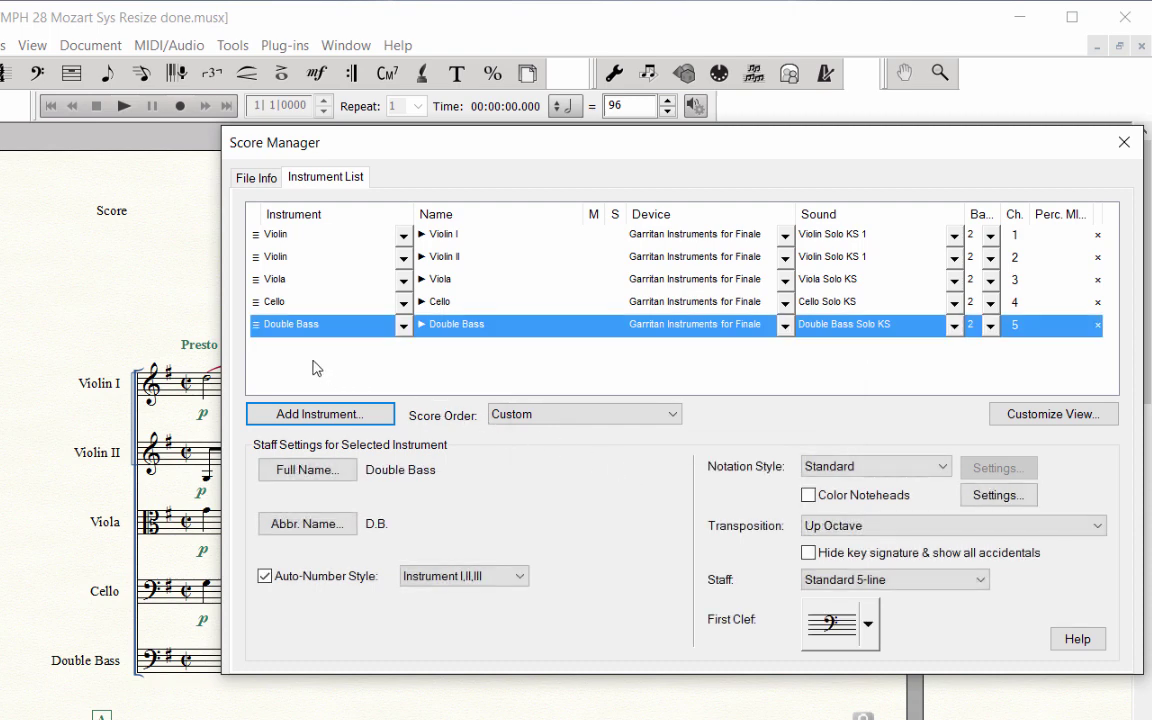
# Set score order to Orchestral, reposition the Double Bass, then delete it.
pyautogui.click(676, 420)
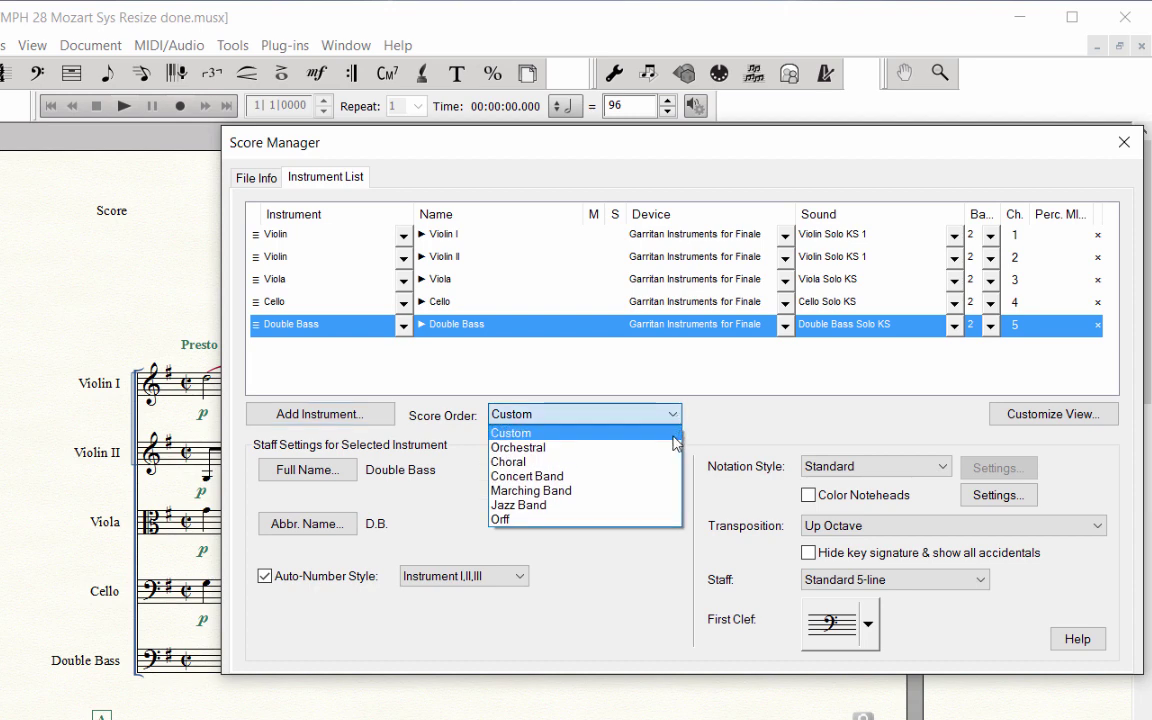
pyautogui.click(670, 447)
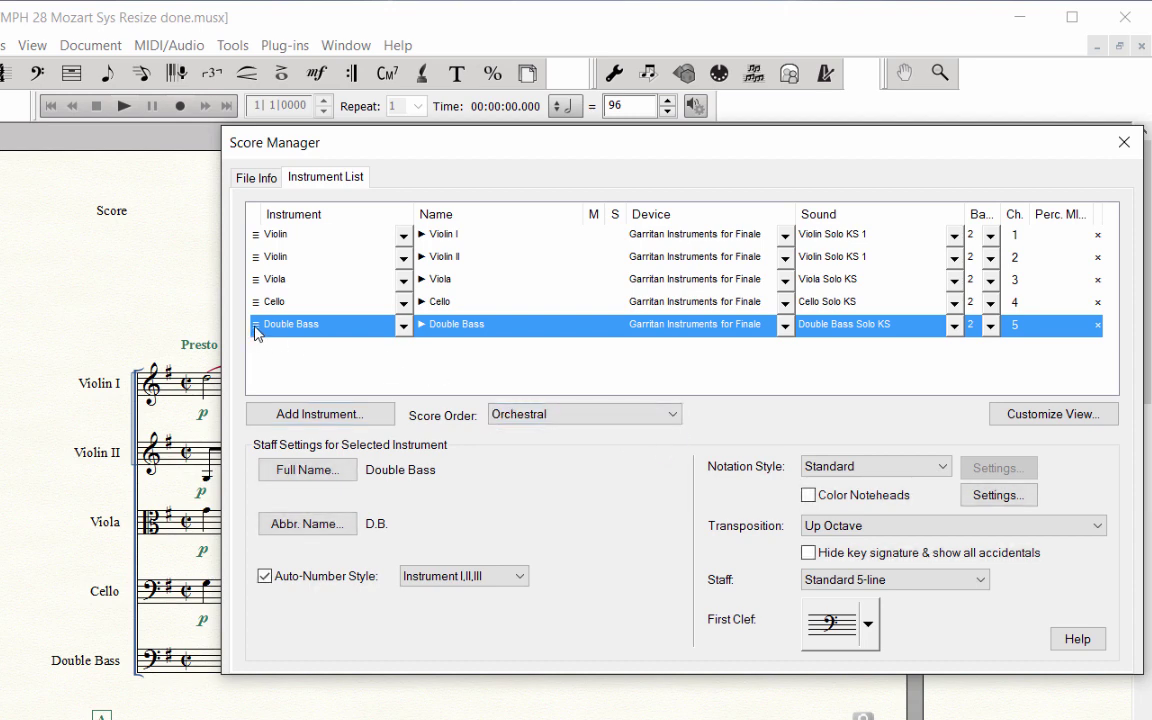
pyautogui.moveTo(255, 333)
pyautogui.mouseDown()
pyautogui.moveTo(257, 306)
pyautogui.moveTo(259, 343)
pyautogui.mouseUp()
pyautogui.click(267, 361)
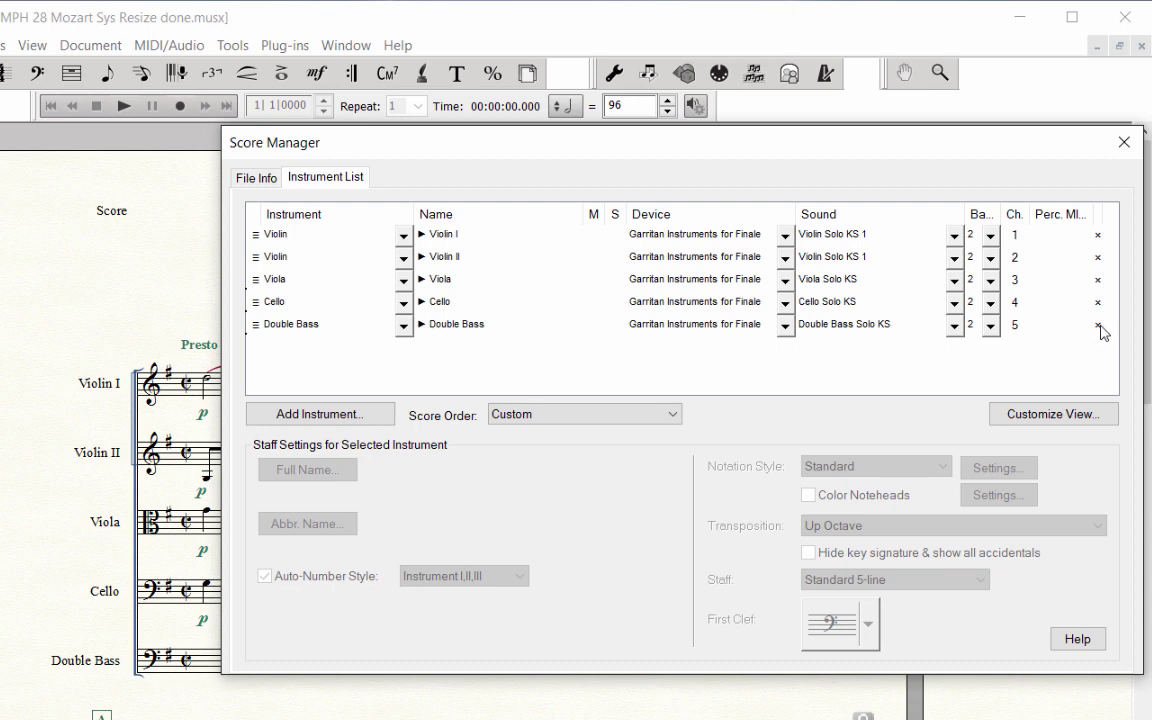
pyautogui.click(1098, 326)
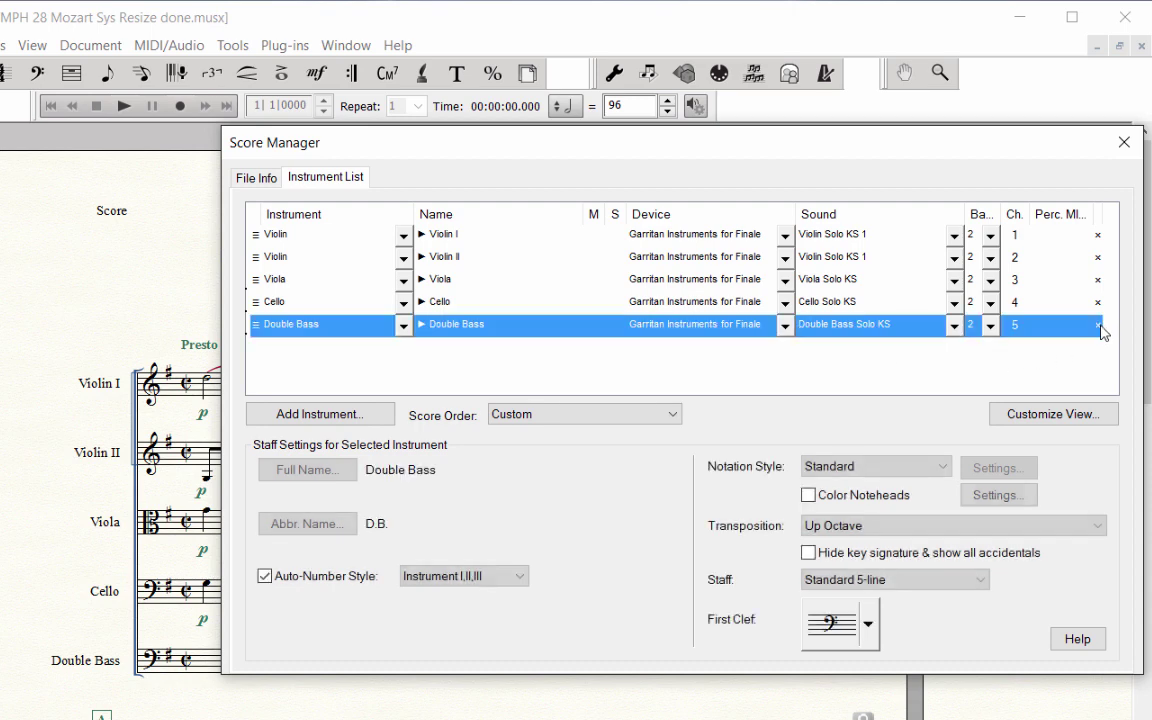
# Select Violin I and review its full staff name, leaving it unchanged.
pyautogui.click(918, 347)
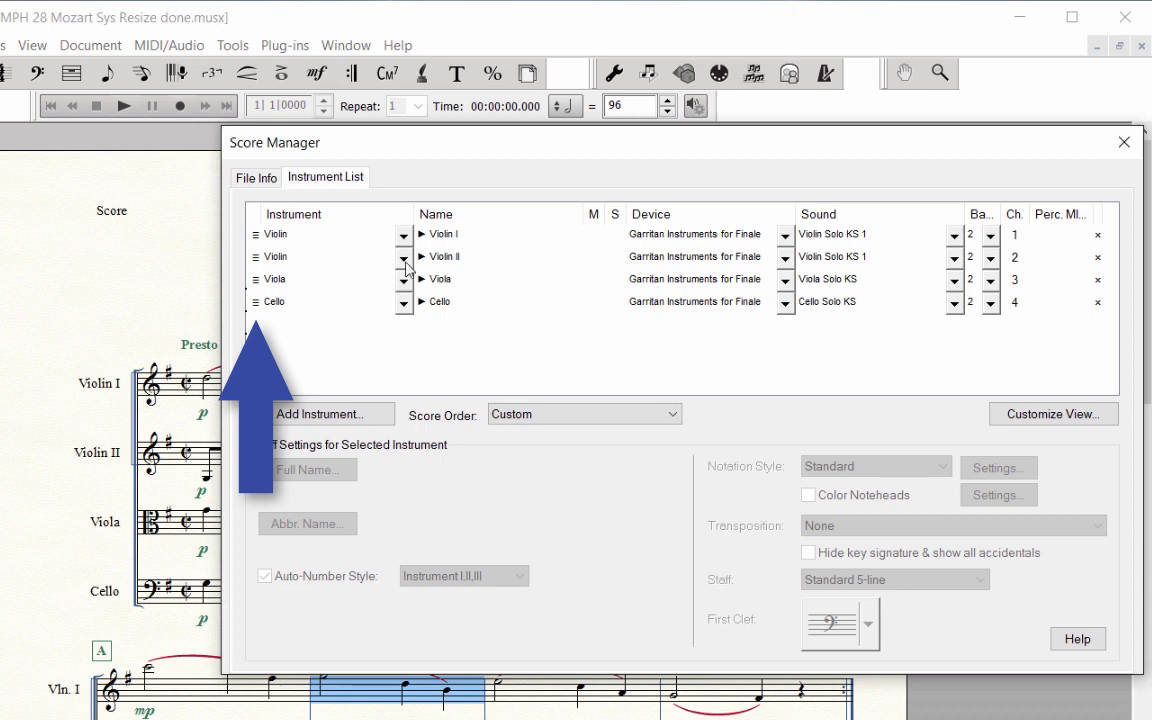
pyautogui.click(257, 238)
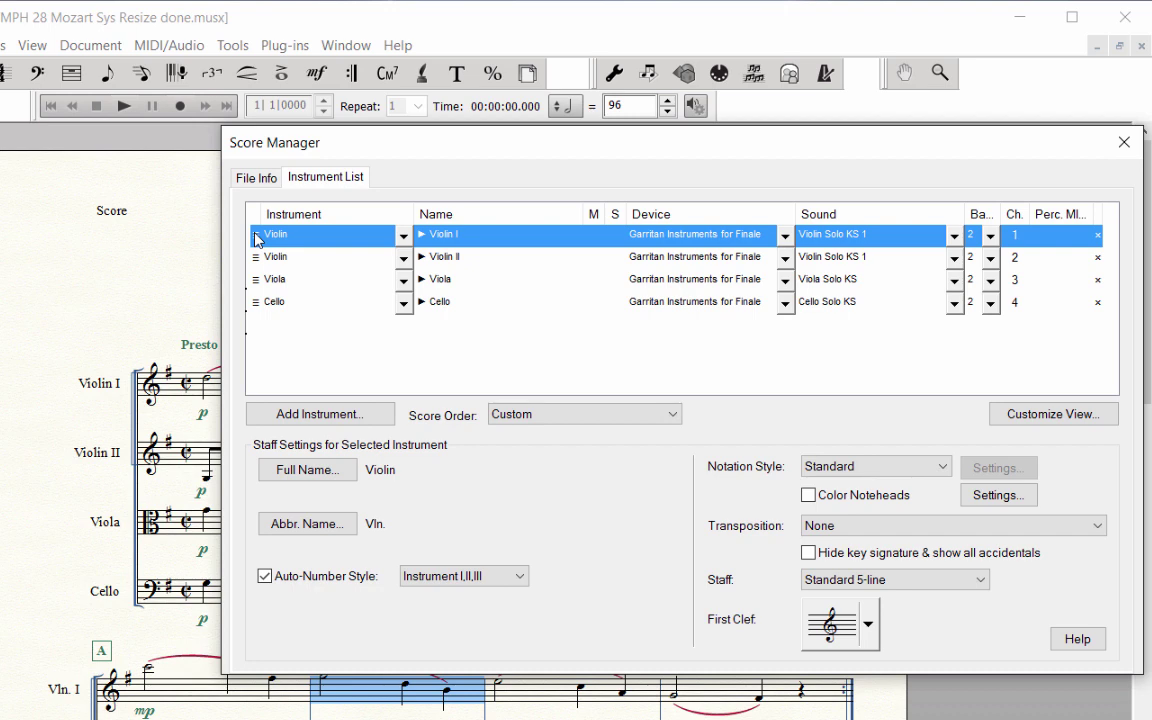
pyautogui.click(318, 474)
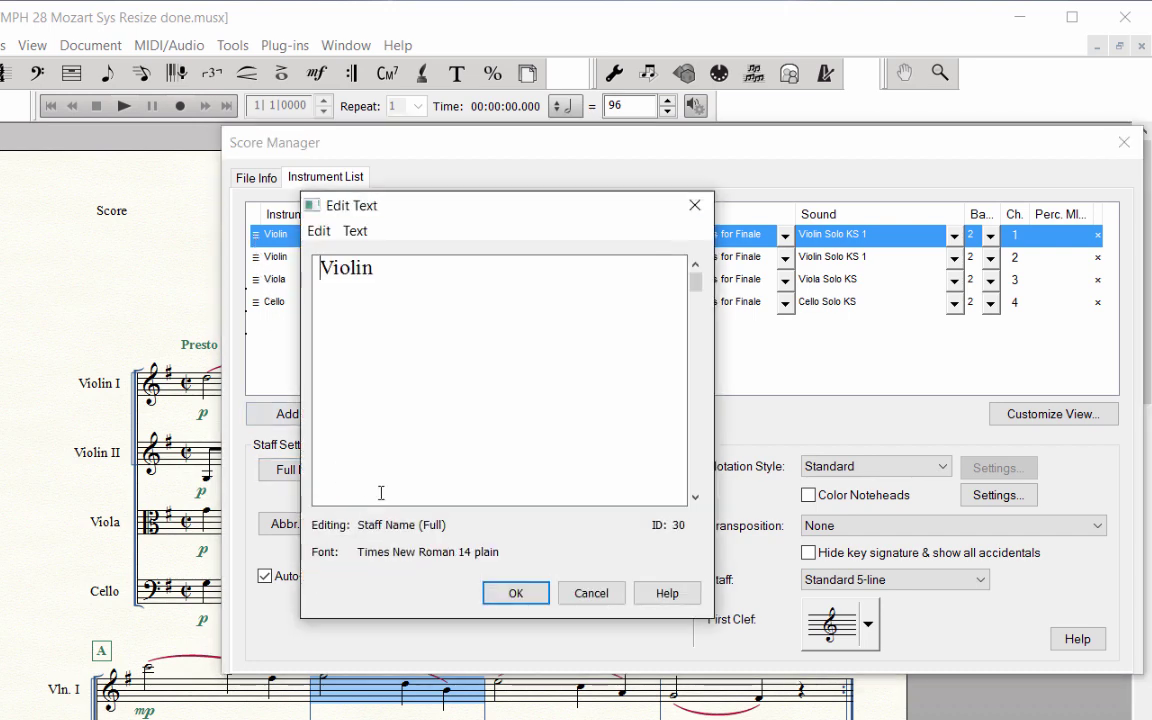
pyautogui.click(533, 592)
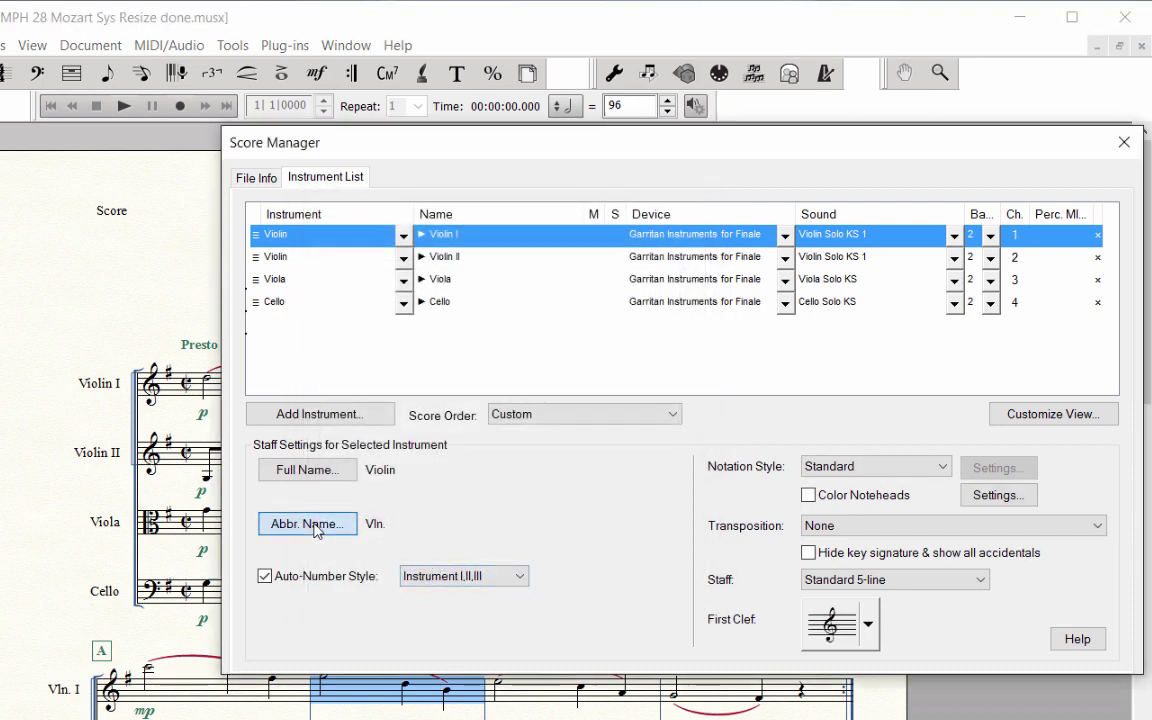
# Review Violin I's abbreviated name and auto-number style choices without changing them.
pyautogui.click(312, 525)
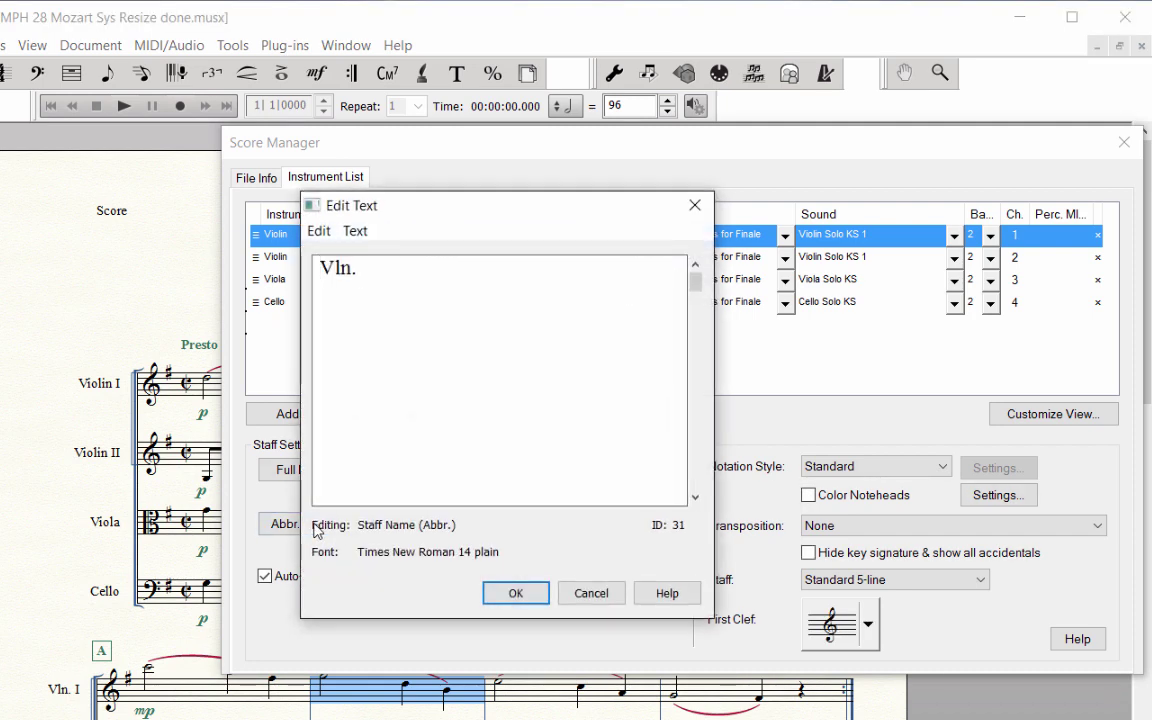
pyautogui.click(522, 595)
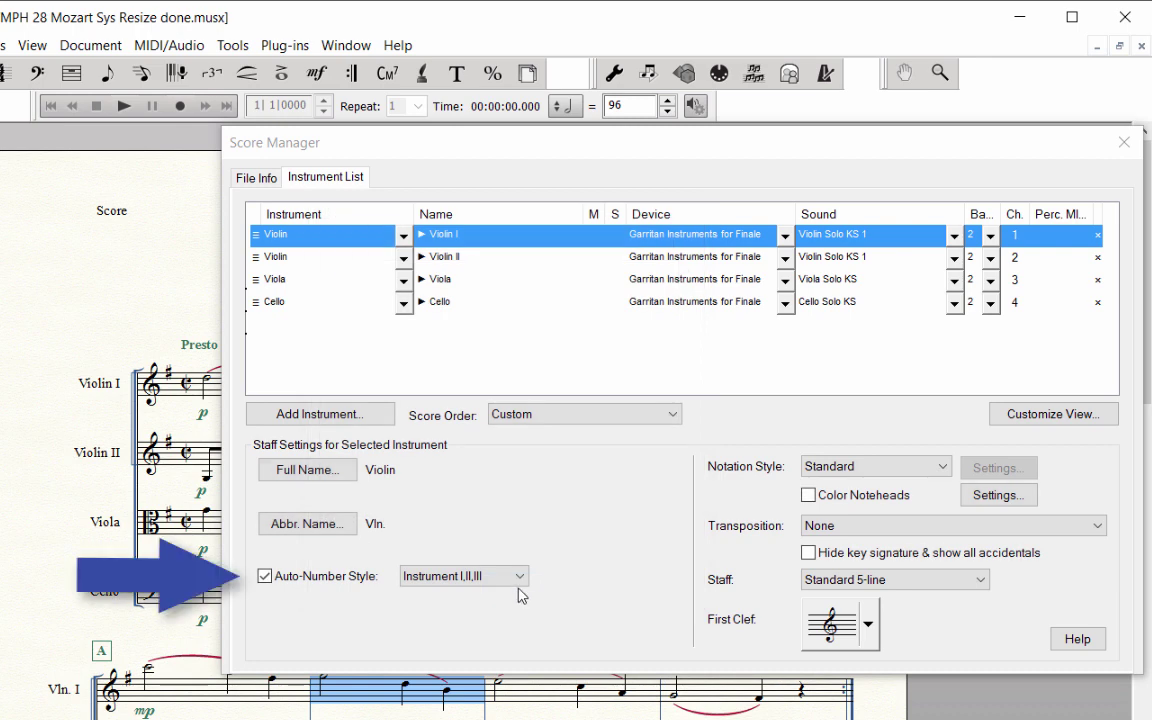
pyautogui.click(519, 577)
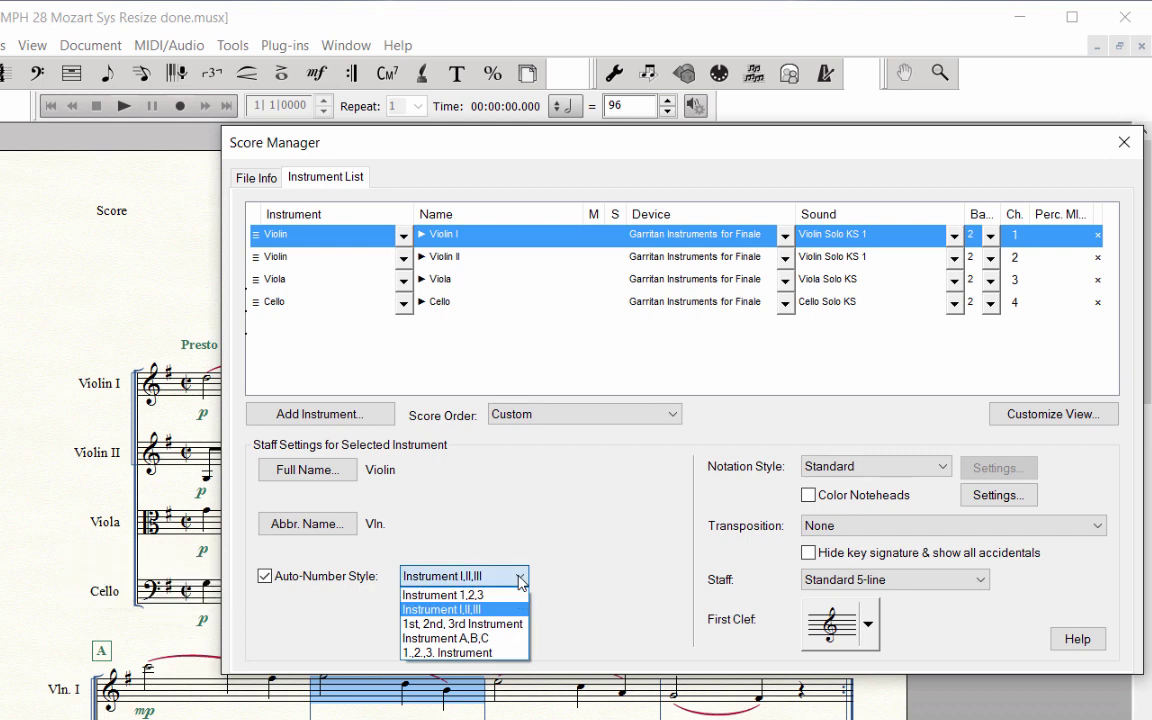
pyautogui.click(519, 581)
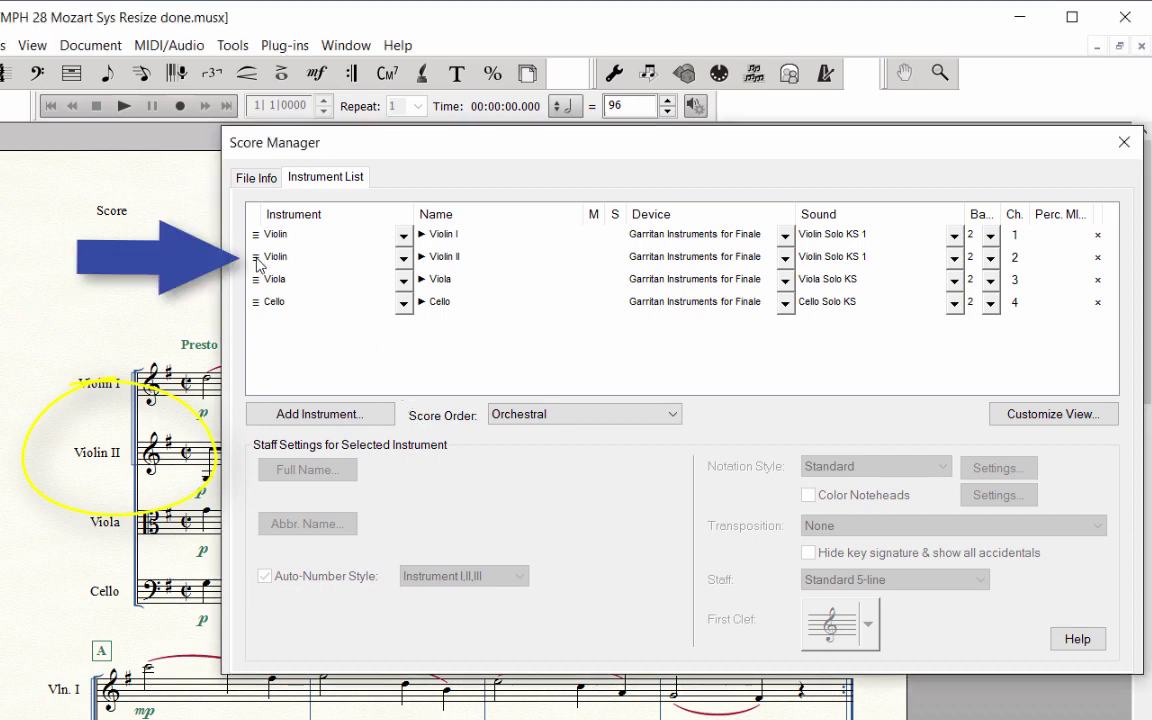
# Change the Violin II staff to Clarinet in Bb from the Woodwinds instruments.
pyautogui.click(258, 262)
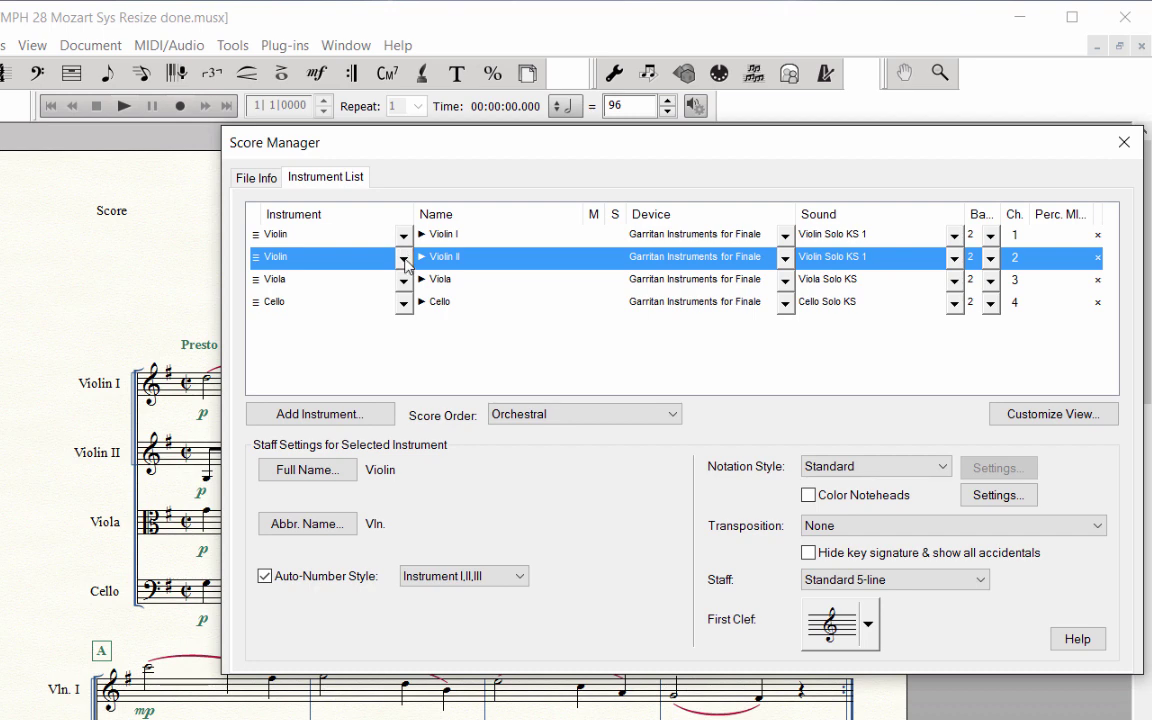
pyautogui.click(404, 258)
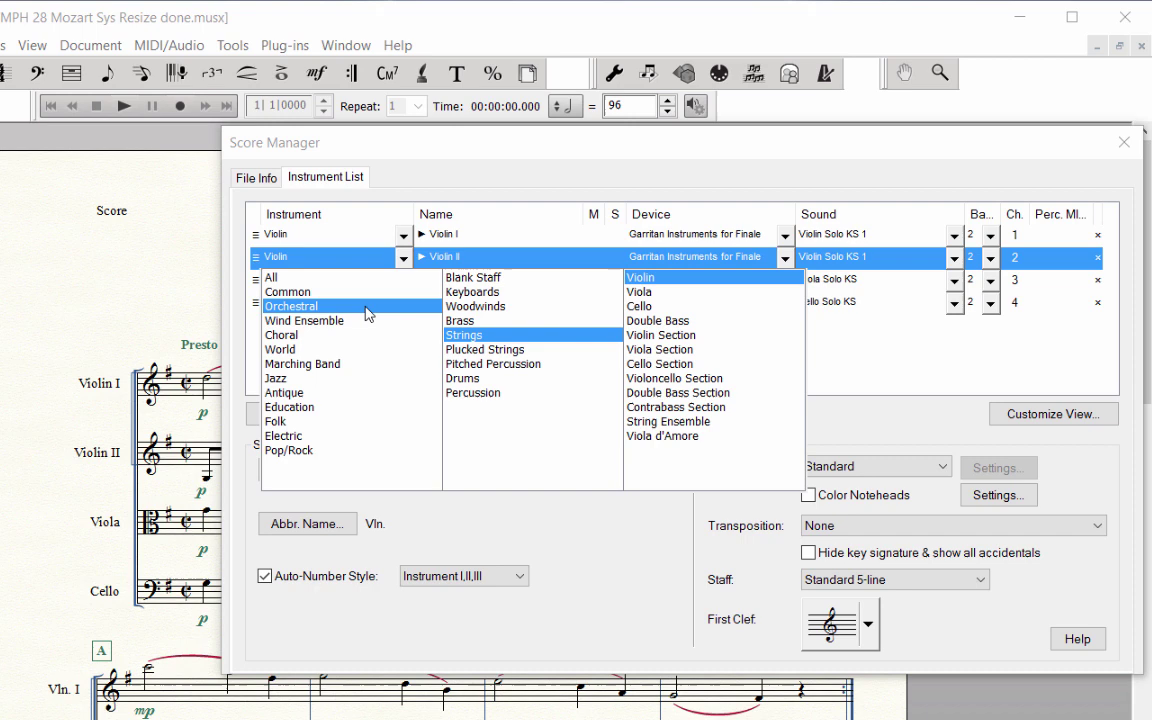
pyautogui.click(474, 307)
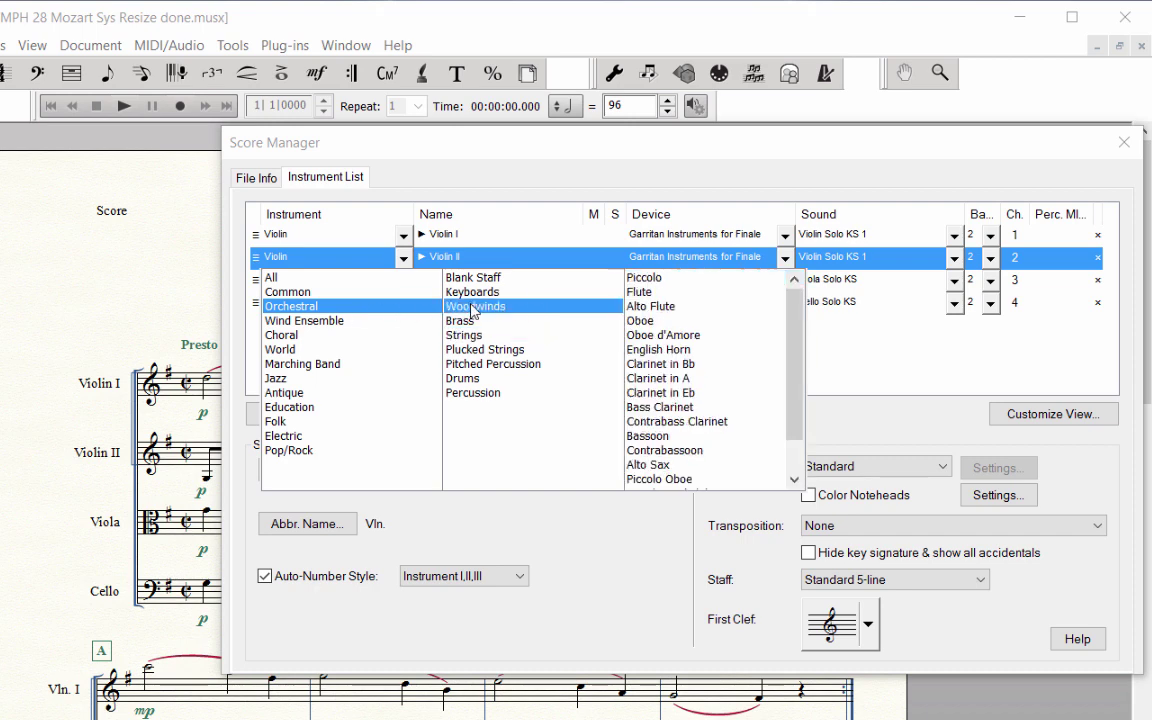
pyautogui.click(684, 366)
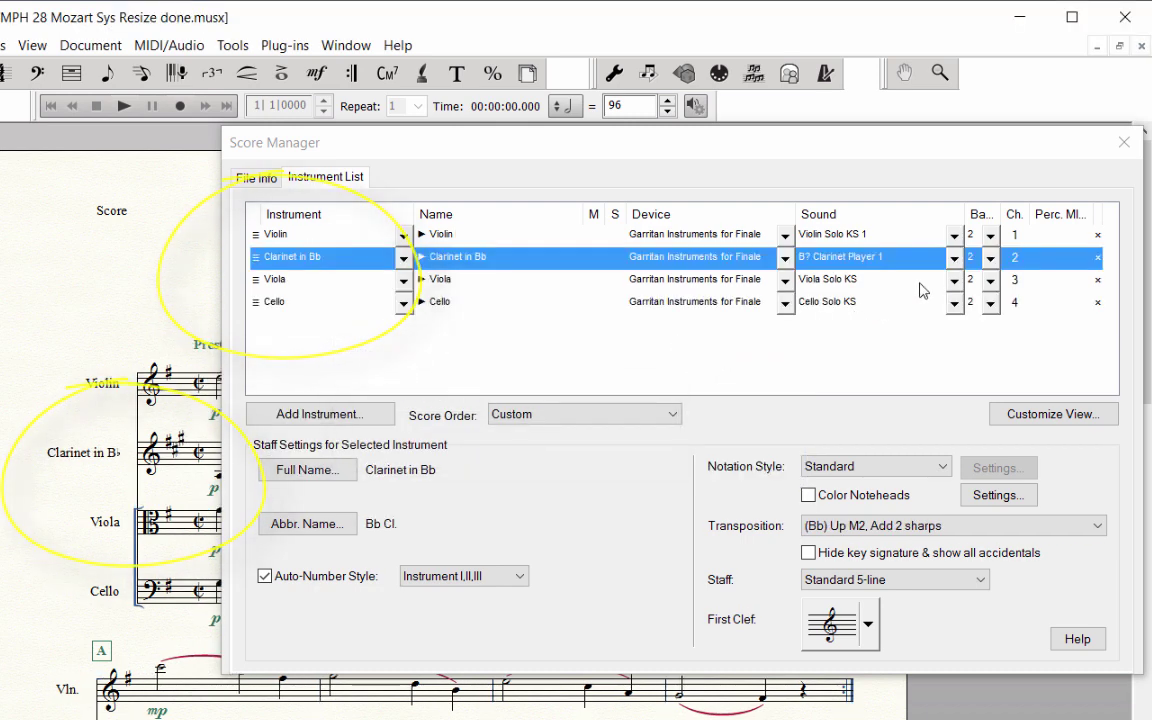
pyautogui.click(1124, 142)
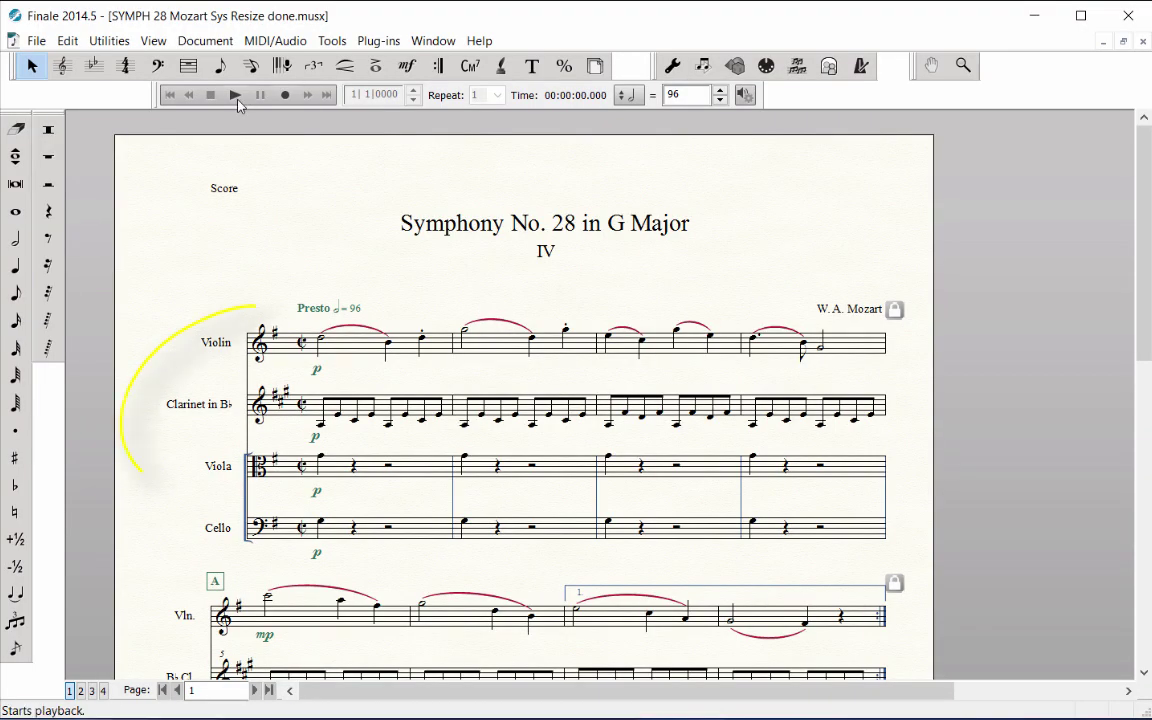
pyautogui.click(237, 99)
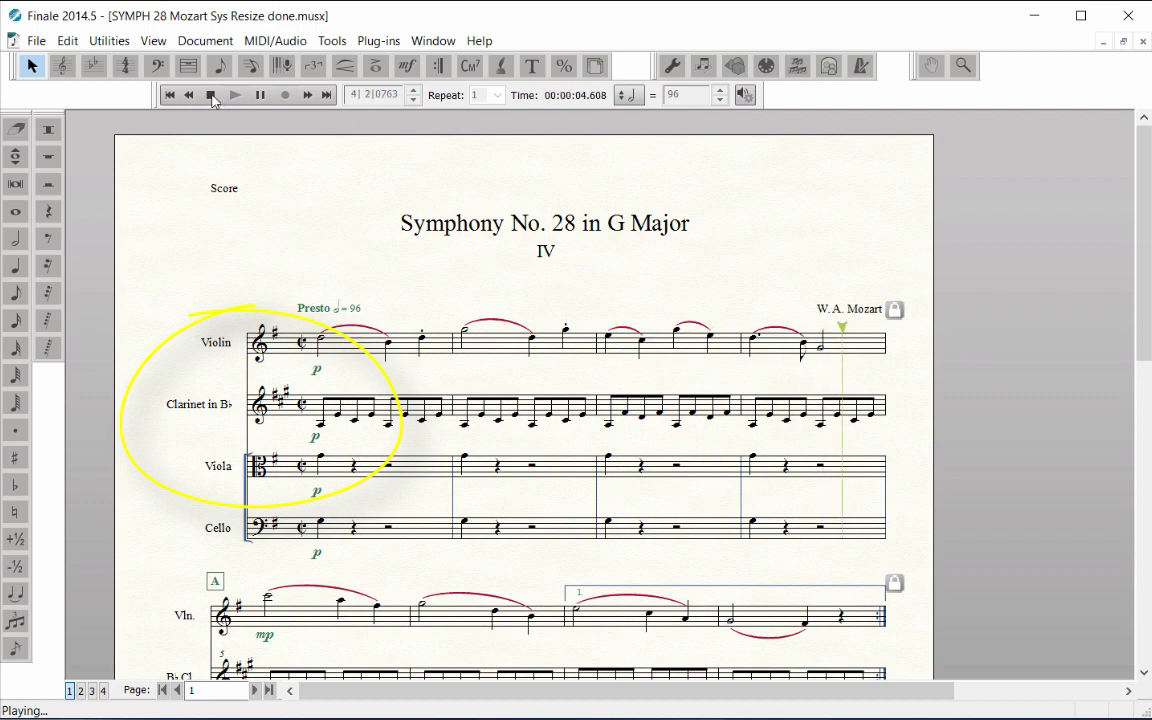
pyautogui.click(212, 96)
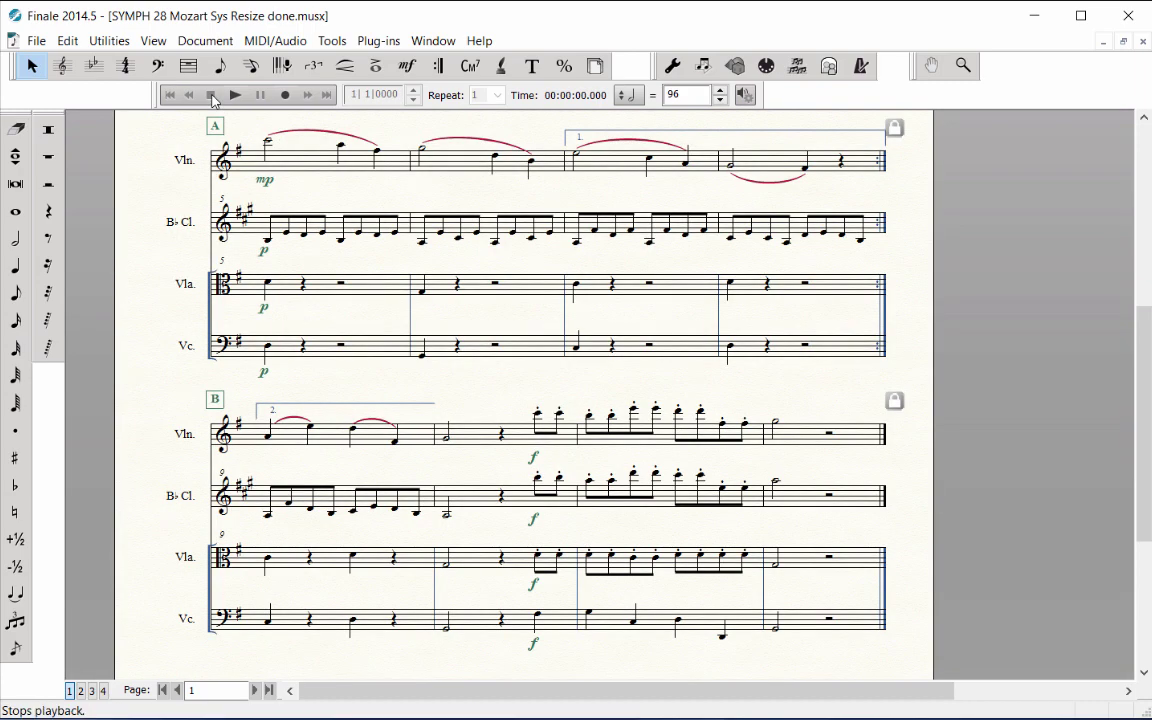